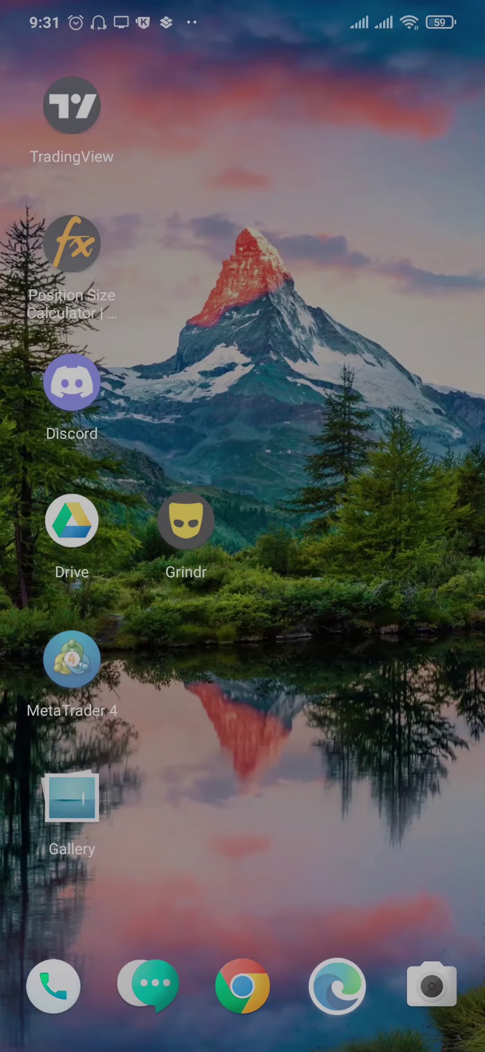
Find Play Store in the app drawer search and launch it.
{"action": "left_click_drag", "start_coordinate": [243, 822], "coordinate": [242, 411]}
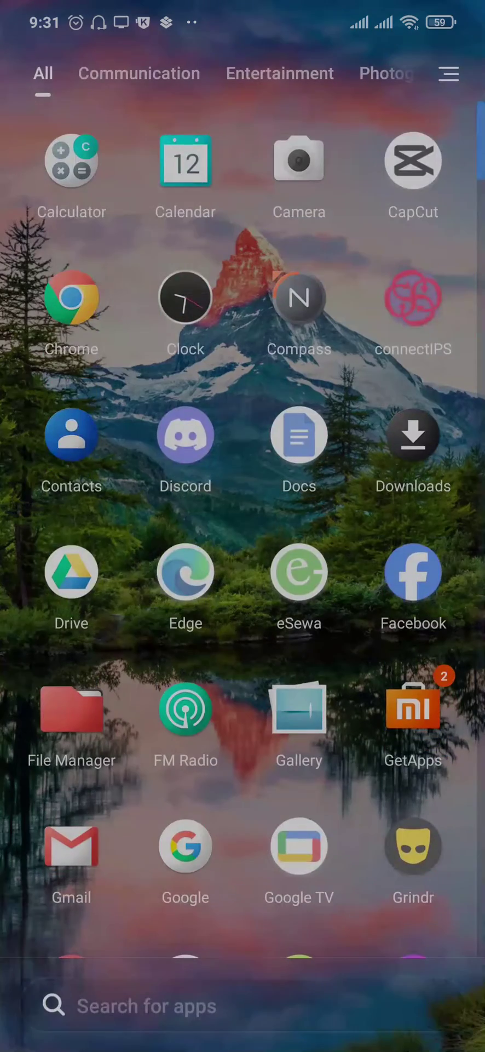
{"action": "left_click", "coordinate": [148, 1006]}
{"action": "type", "text": "Pl"}
{"action": "left_click", "coordinate": [74, 551]}
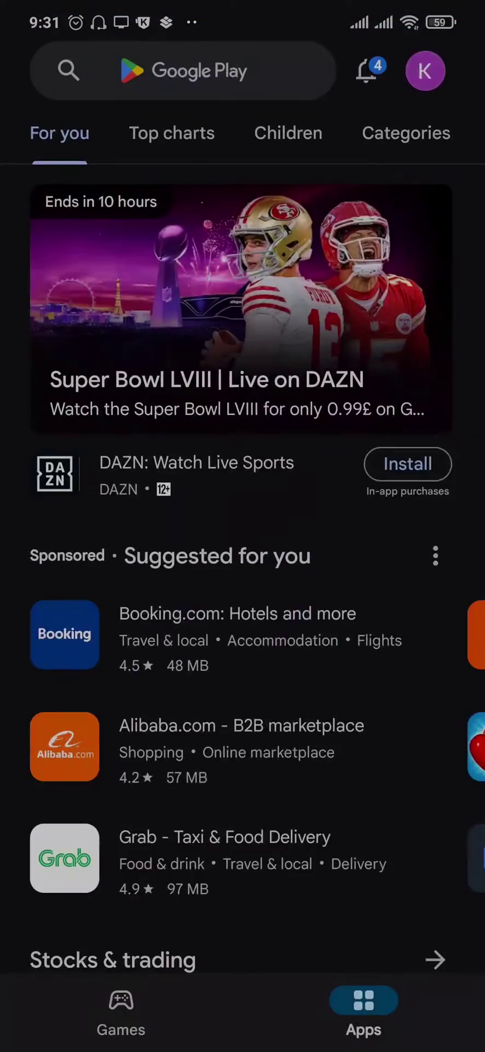
Search the store for 'grindr', view its listing, then return home.
{"action": "left_click", "coordinate": [181, 71]}
{"action": "type", "text": "grindr"}
{"action": "key", "text": "Return"}
{"action": "left_click", "coordinate": [186, 357]}
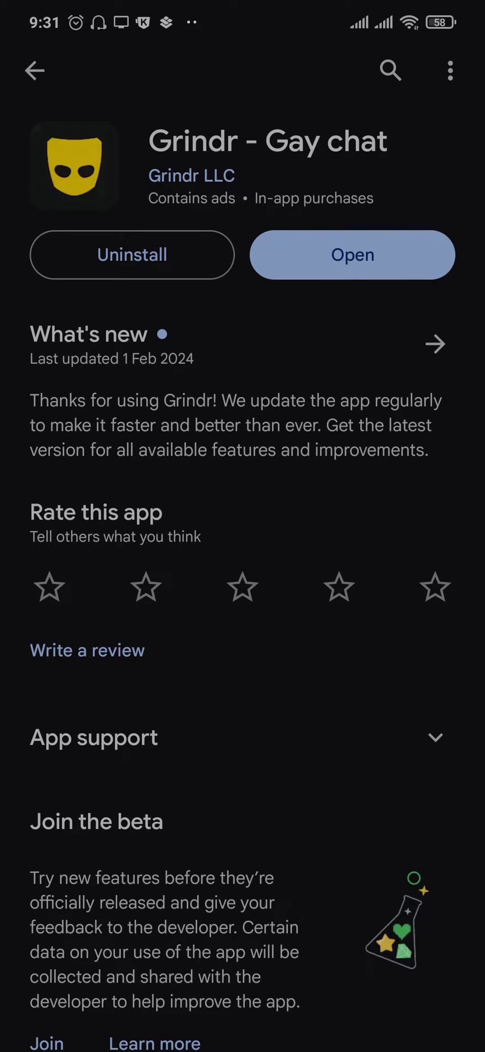
{"action": "left_click_drag", "start_coordinate": [371, 1028], "coordinate": [371, 546]}
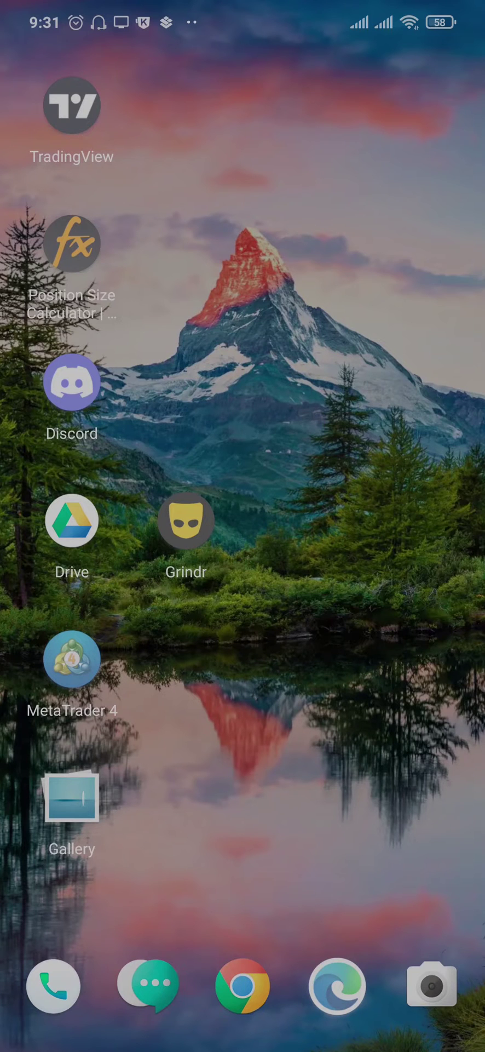
Long-press the Grindr icon and choose App info from its quick actions.
{"action": "left_click", "coordinate": [186, 526]}
{"action": "left_click", "coordinate": [283, 463]}
Force stop Grindr from its App info page and confirm.
{"action": "left_click", "coordinate": [301, 434]}
{"action": "left_click", "coordinate": [305, 531]}
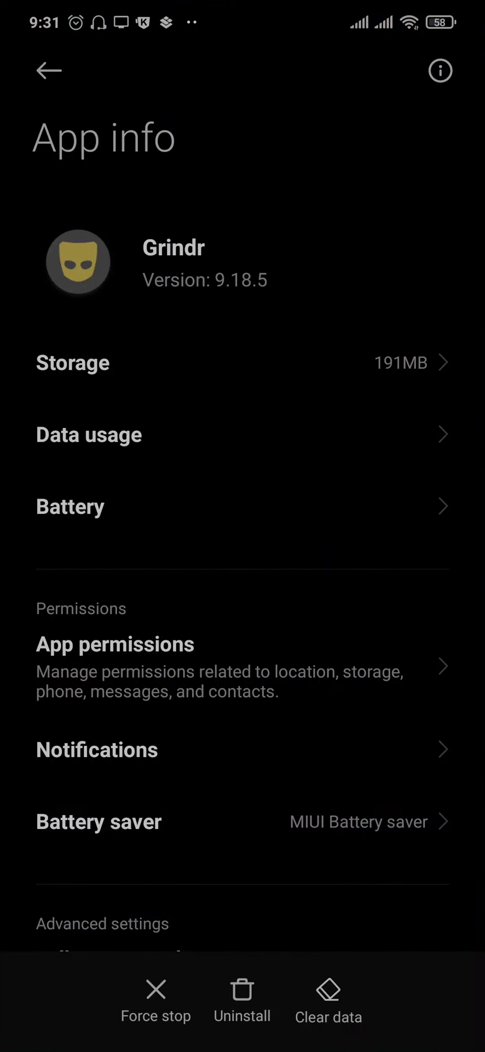
{"action": "left_click", "coordinate": [156, 1003]}
{"action": "left_click", "coordinate": [352, 961]}
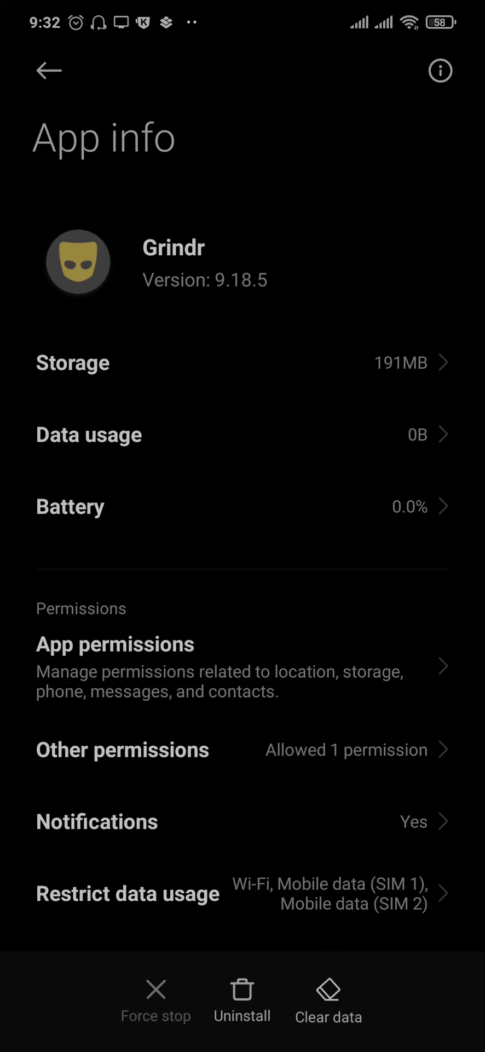
Clear all of Grindr's data, confirm, and return to the home screen.
{"action": "left_click", "coordinate": [329, 998]}
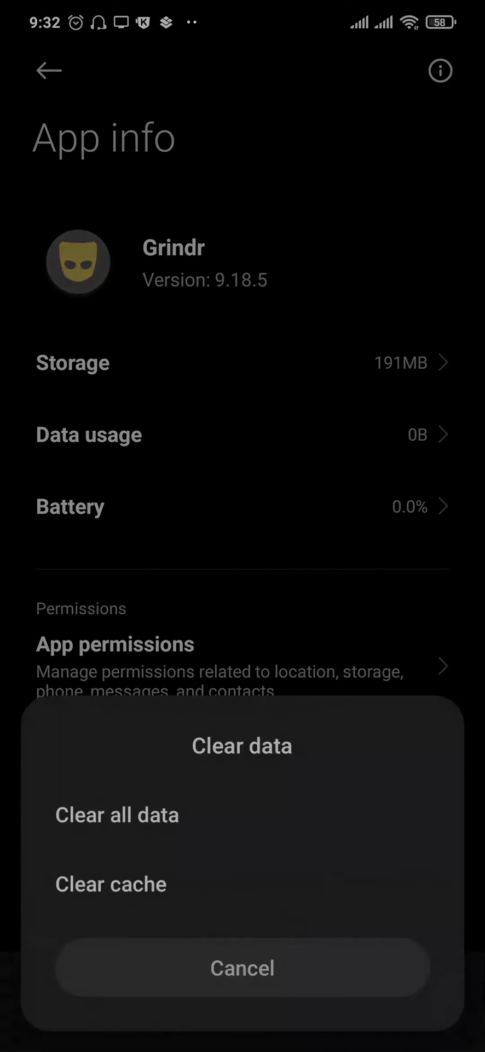
{"action": "left_click", "coordinate": [140, 817]}
{"action": "left_click", "coordinate": [393, 962]}
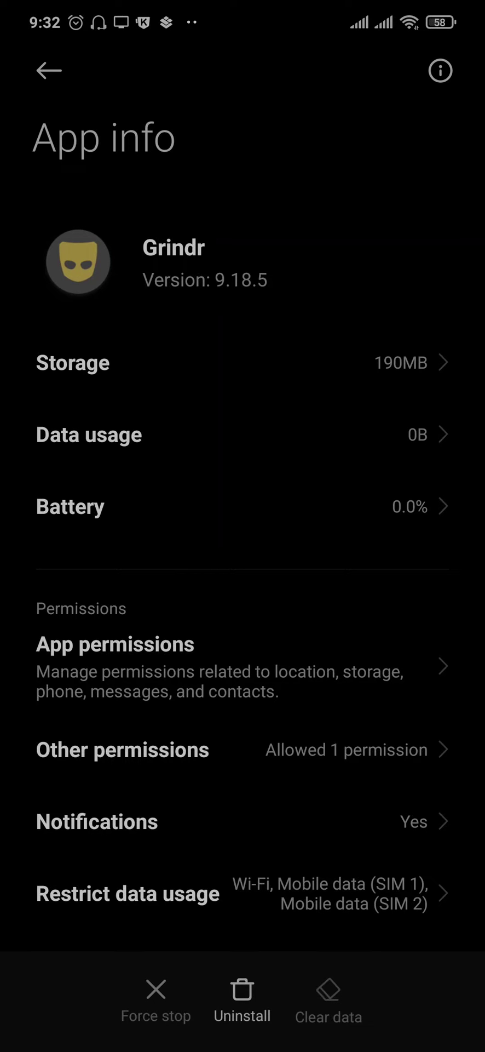
{"action": "key", "text": "Home"}
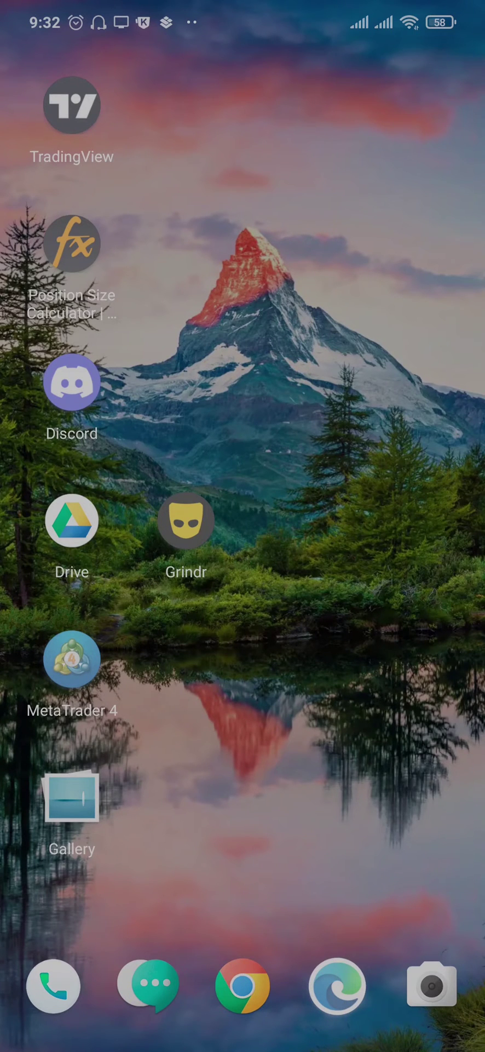
Drag the Grindr icon to the spot right of Discord.
{"action": "left_click_drag", "start_coordinate": [186, 519], "coordinate": [301, 380]}
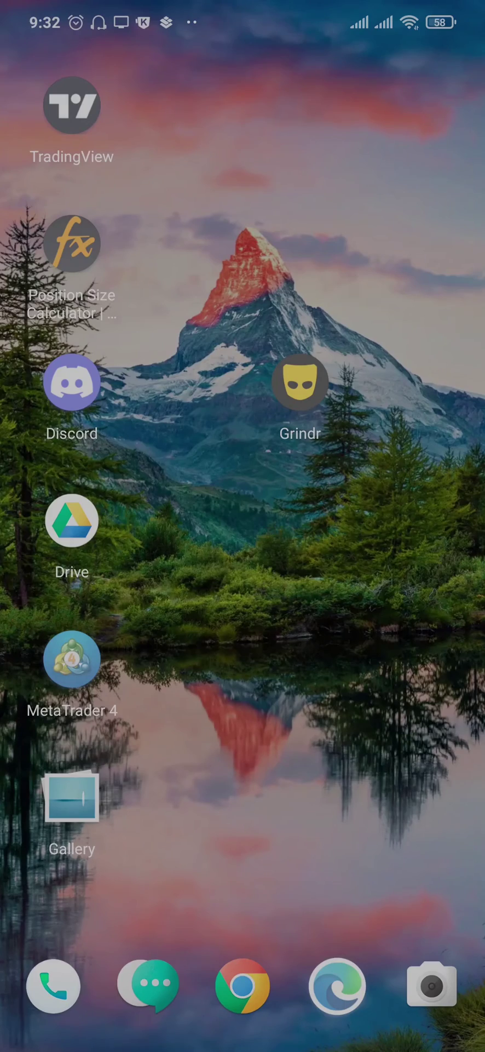
{"action": "left_click_drag", "start_coordinate": [391, 701], "coordinate": [391, 370]}
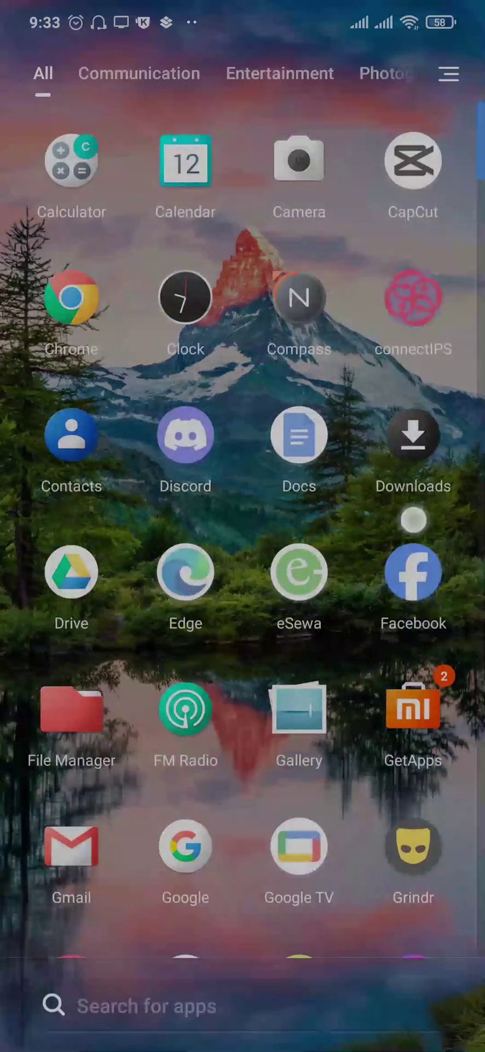
{"action": "left_click_drag", "start_coordinate": [415, 521], "coordinate": [415, 164]}
{"action": "mouse_move", "coordinate": [247, 780]}
{"action": "left_mouse_down"}
{"action": "mouse_move", "coordinate": [247, 246]}
{"action": "mouse_move", "coordinate": [247, 781]}
{"action": "left_mouse_up"}
{"action": "left_click_drag", "start_coordinate": [248, 246], "coordinate": [247, 822]}
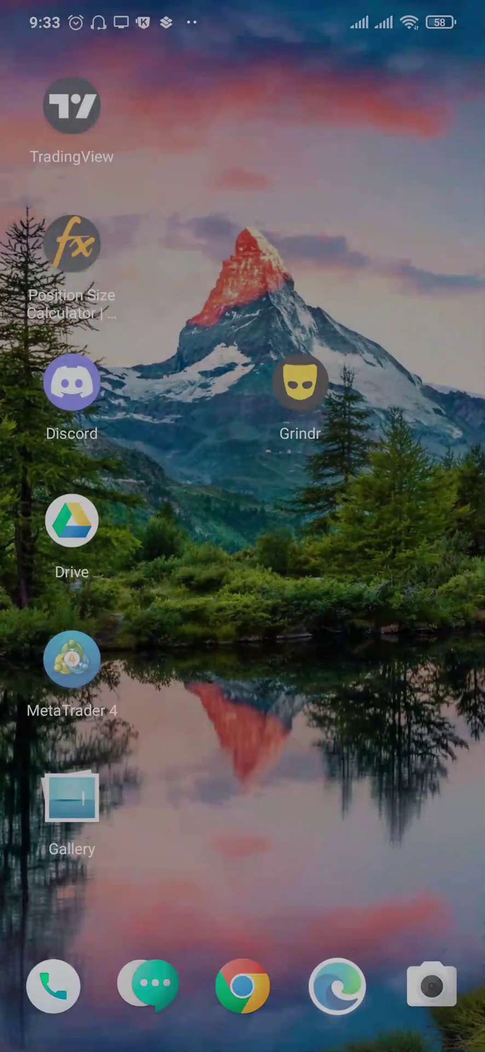